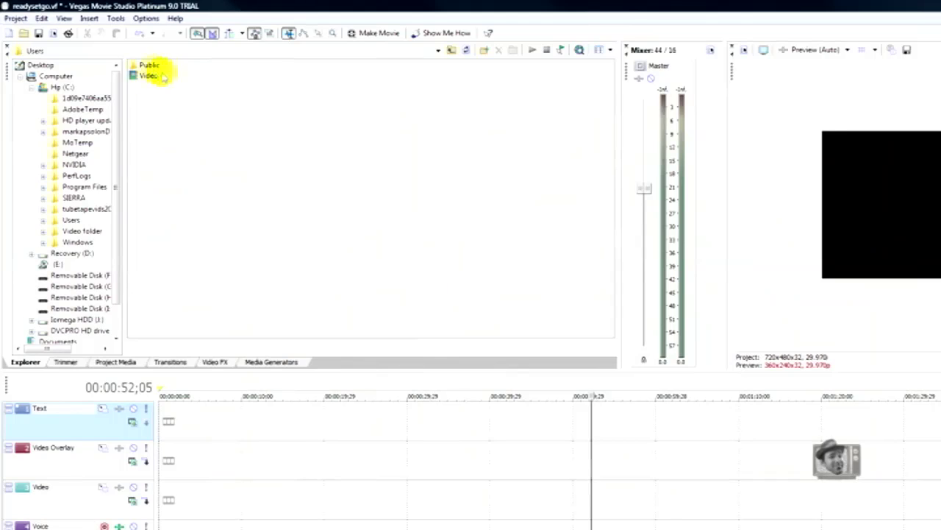
Step: Browse to C:\Video folder\motionbackgrounds\Sony and drop Blue Chaos at the start of the Video track
{"action": "left_click", "coordinate": [453, 51]}
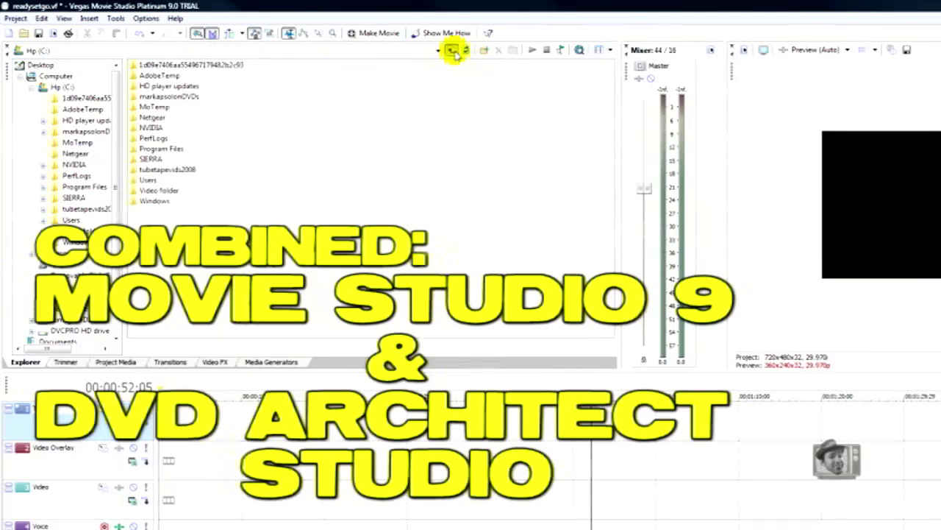
{"action": "double_click", "coordinate": [149, 190]}
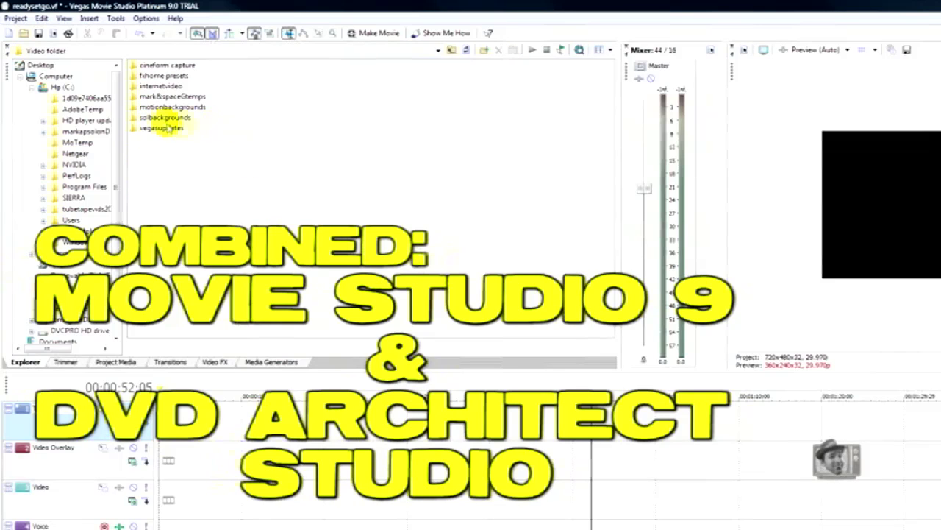
{"action": "double_click", "coordinate": [163, 107]}
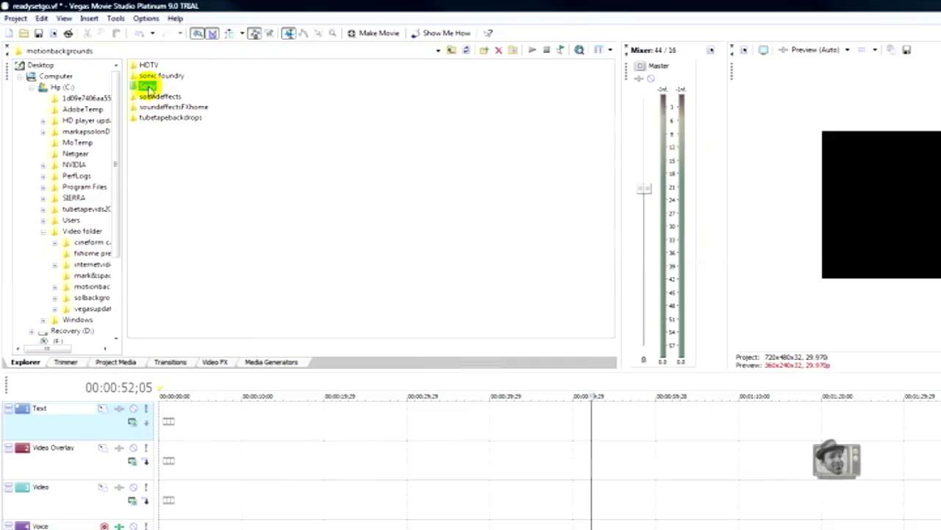
{"action": "double_click", "coordinate": [147, 86]}
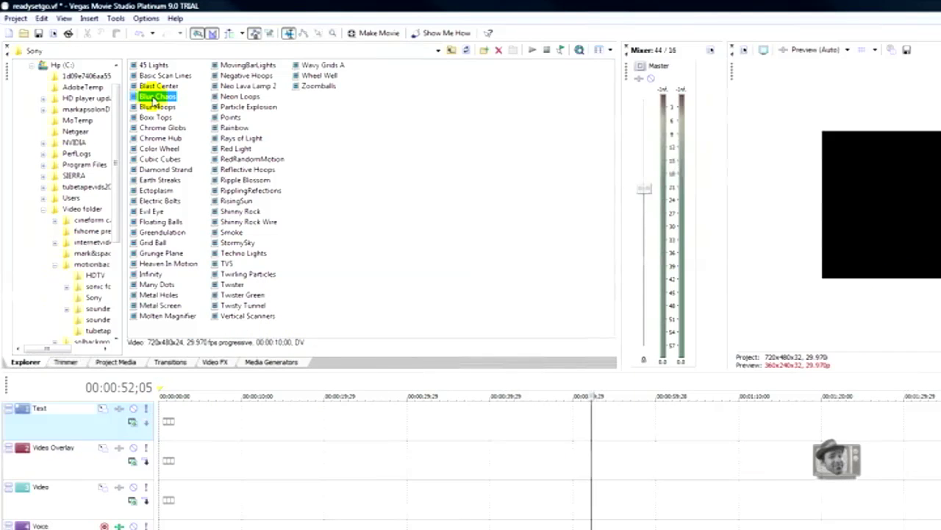
{"action": "left_click_drag", "start_coordinate": [225, 509], "coordinate": [169, 500]}
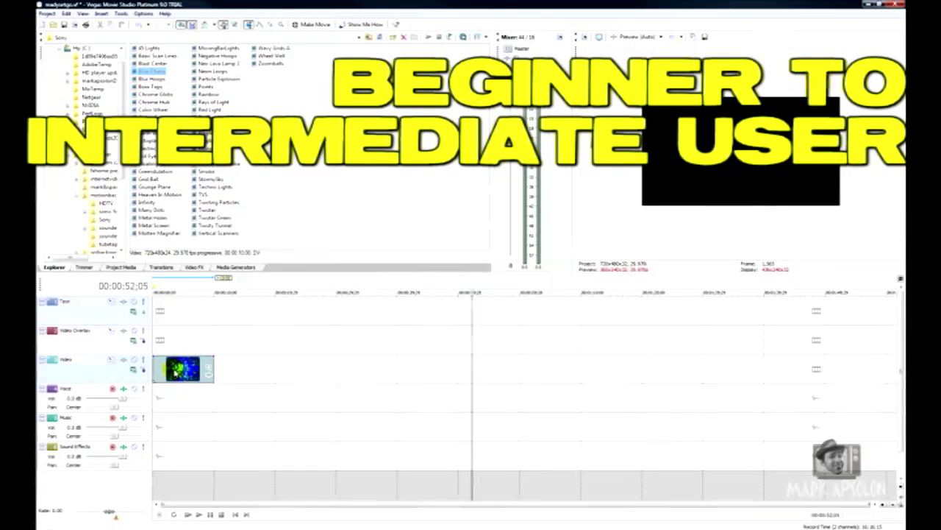
{"action": "left_click", "coordinate": [174, 374]}
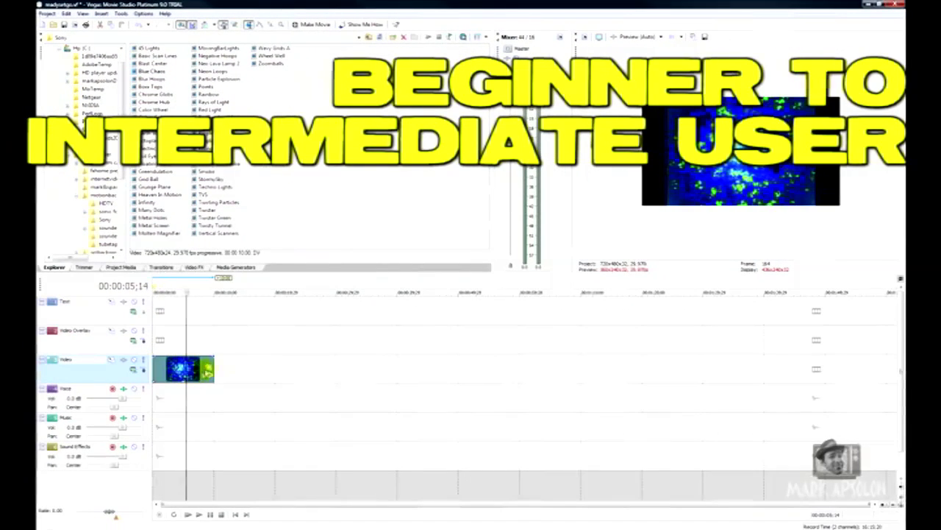
Step: Apply the 16:9 widescreen Pan/Crop preset to the Blue Chaos clip
{"action": "left_click", "coordinate": [209, 364]}
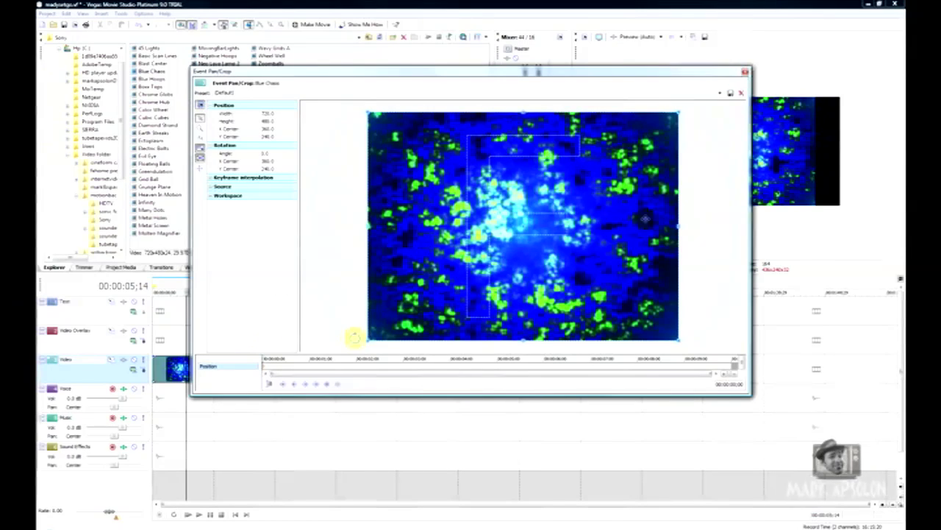
{"action": "left_click", "coordinate": [718, 94]}
{"action": "left_click", "coordinate": [689, 116]}
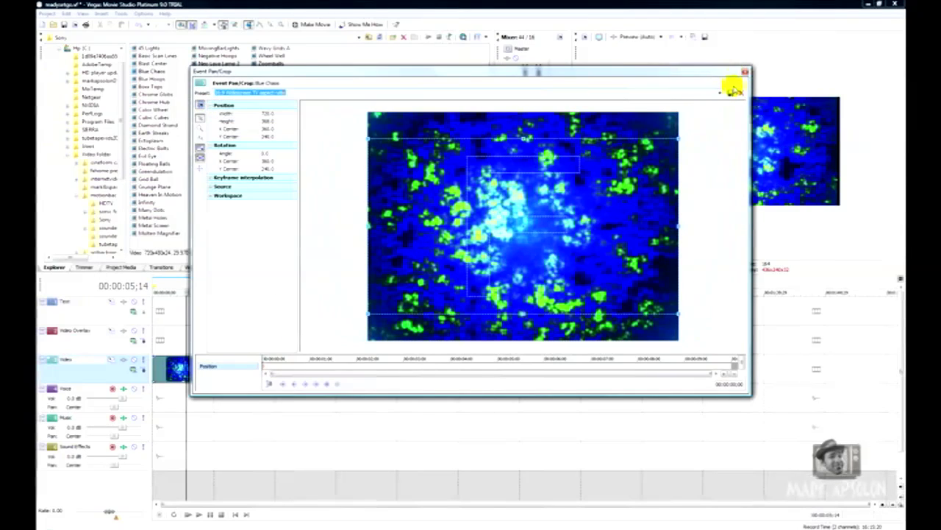
{"action": "left_click", "coordinate": [745, 73]}
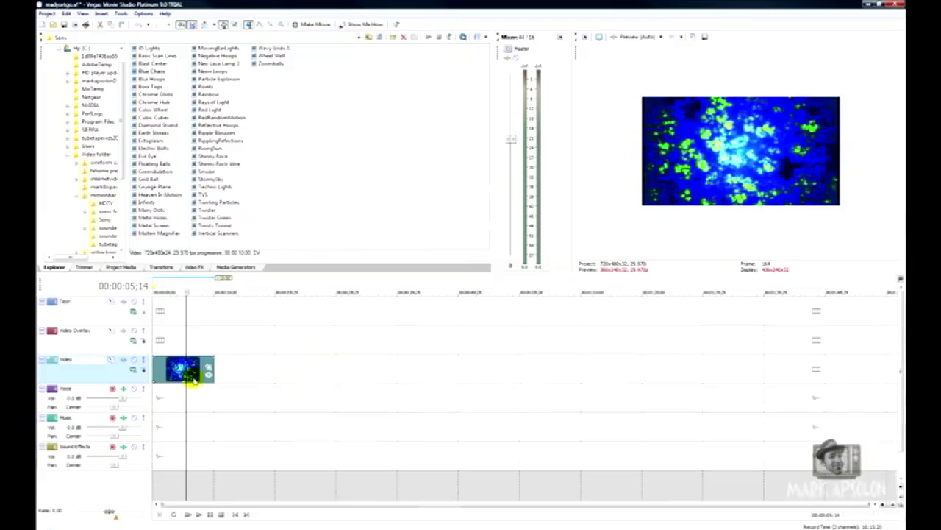
Step: Set the clip's Pan/Crop Maintain aspect ratio to No, then move the cursor to 00:00:21;28
{"action": "left_click", "coordinate": [209, 366]}
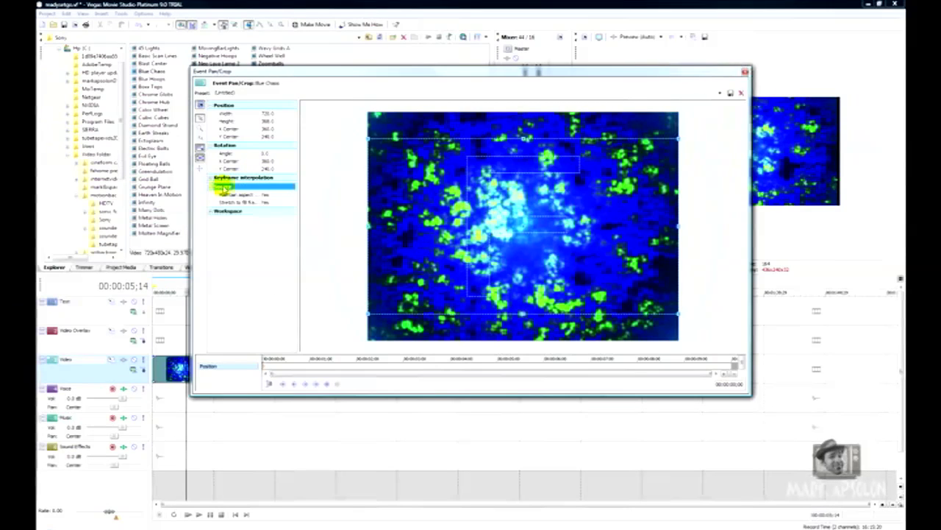
{"action": "left_click", "coordinate": [262, 194]}
{"action": "left_click", "coordinate": [270, 203]}
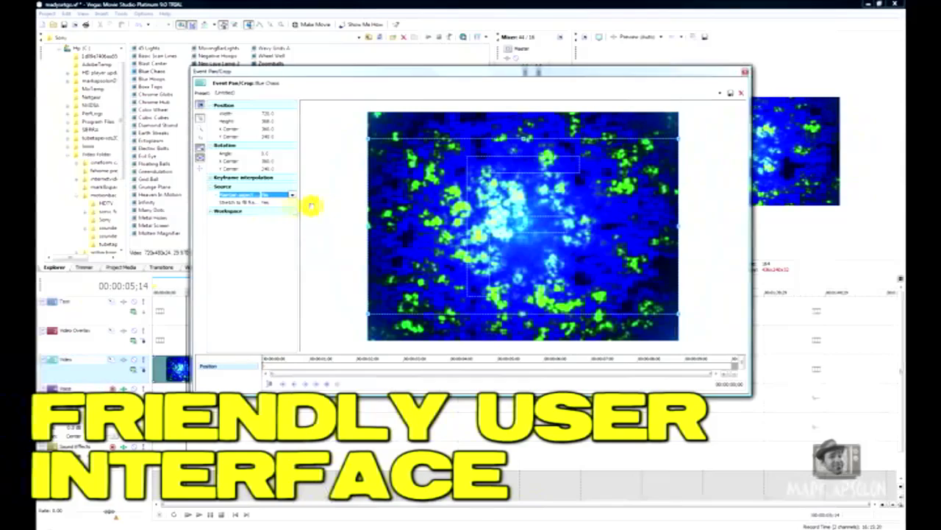
{"action": "left_click", "coordinate": [743, 71]}
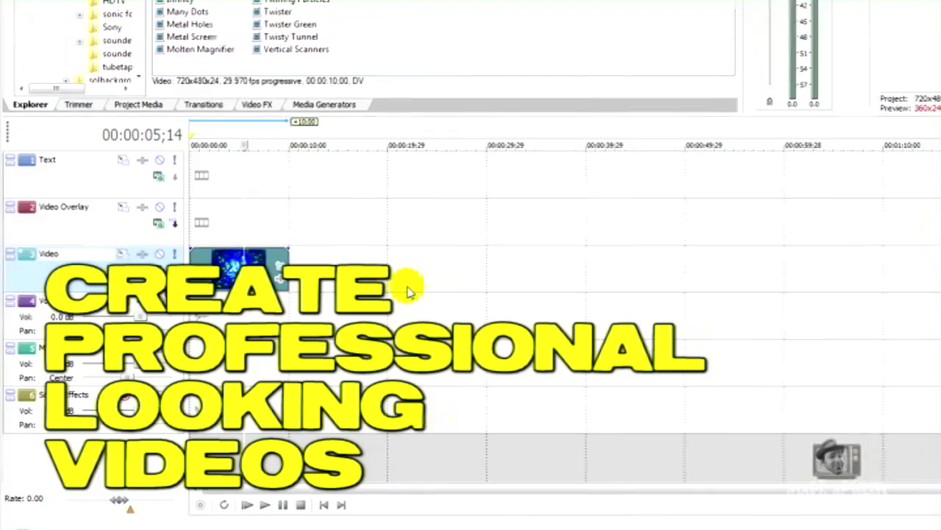
{"action": "left_click", "coordinate": [285, 379]}
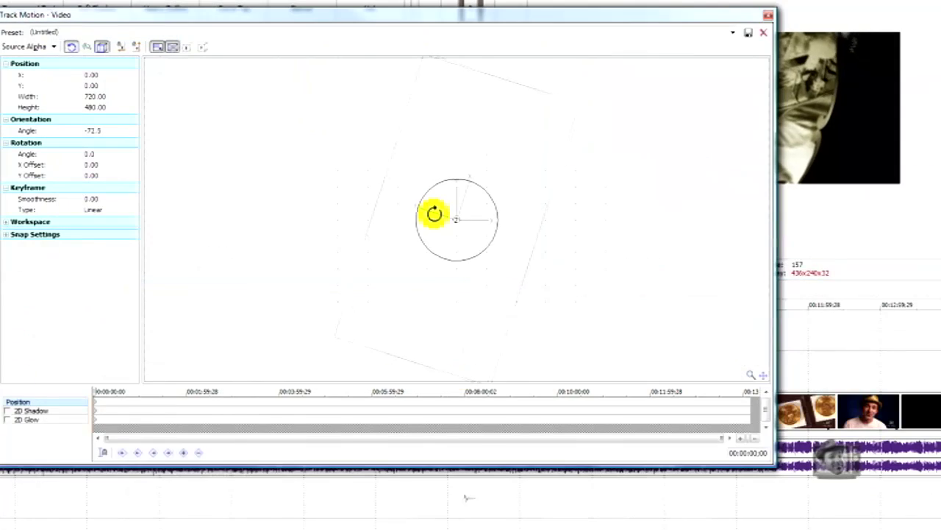
Step: Drag the Track Motion rotate handle to tilt the Video track's frame outline
{"action": "left_click_drag", "start_coordinate": [431, 215], "coordinate": [479, 210]}
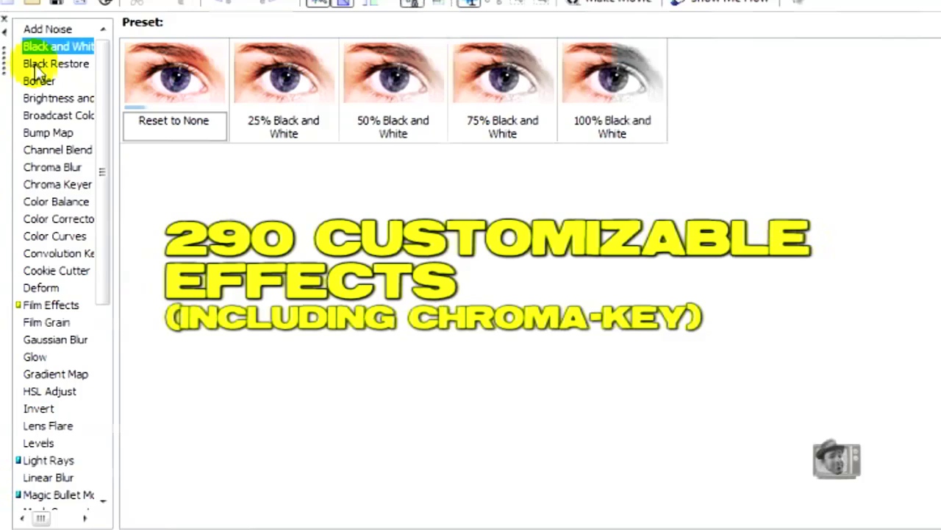
Step: Preview Video FX presets from Black Restore through Cookie Cutter, ending on Barn Door transition presets
{"action": "left_click", "coordinate": [39, 65]}
{"action": "left_click", "coordinate": [39, 81]}
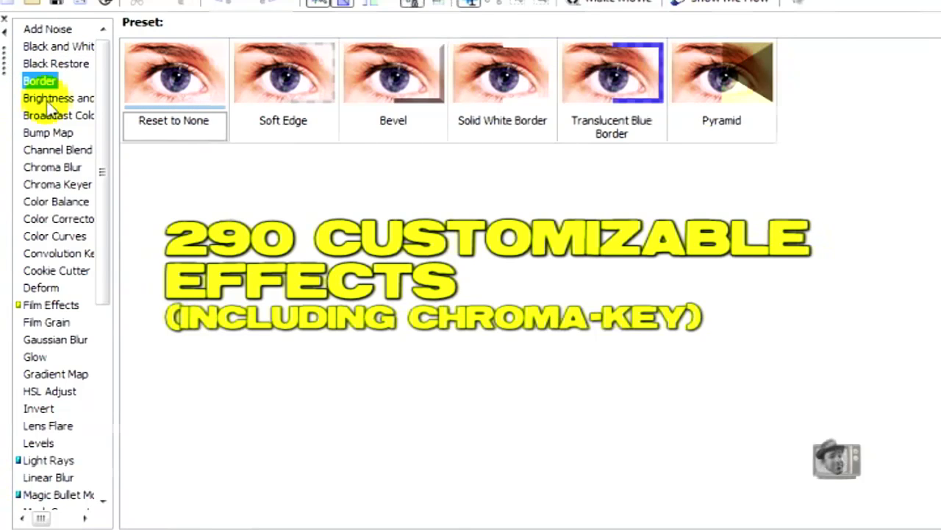
{"action": "left_click", "coordinate": [47, 99]}
{"action": "left_click", "coordinate": [49, 116]}
{"action": "left_click", "coordinate": [51, 135]}
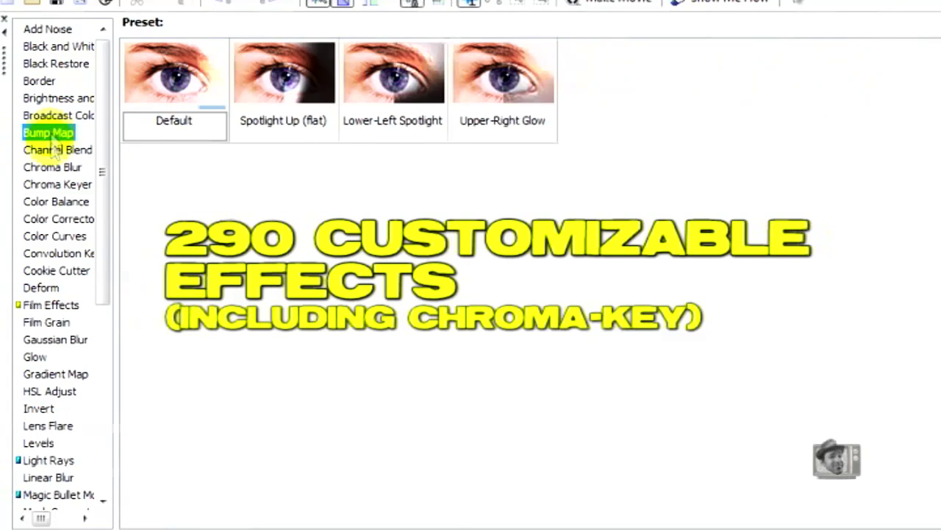
{"action": "left_click", "coordinate": [54, 150]}
{"action": "left_click", "coordinate": [51, 168]}
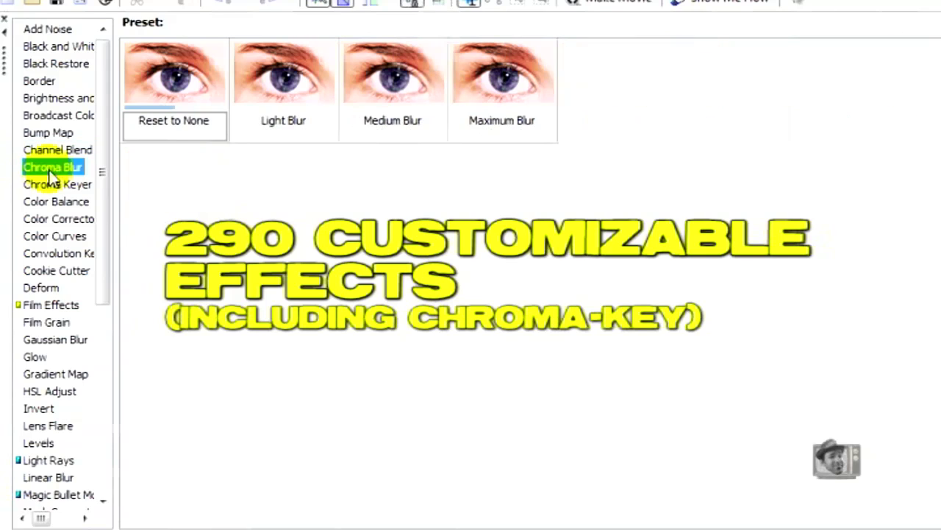
{"action": "left_click", "coordinate": [48, 185]}
{"action": "left_click", "coordinate": [47, 205]}
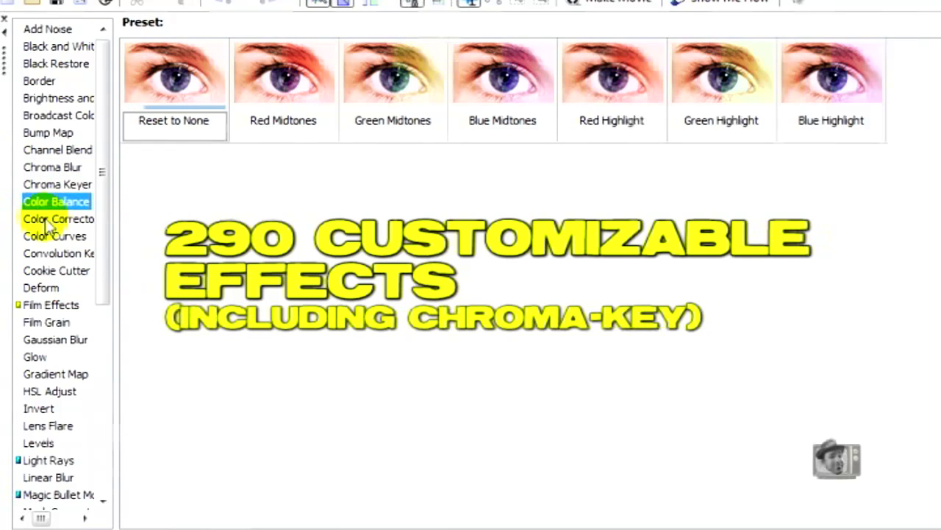
{"action": "left_click", "coordinate": [52, 220]}
{"action": "left_click", "coordinate": [45, 236]}
{"action": "left_click", "coordinate": [30, 253]}
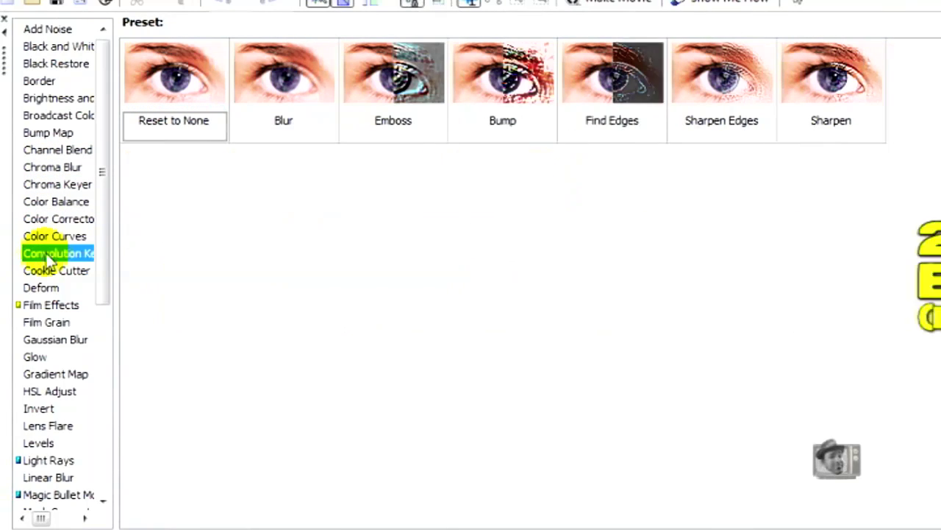
{"action": "left_click", "coordinate": [51, 271]}
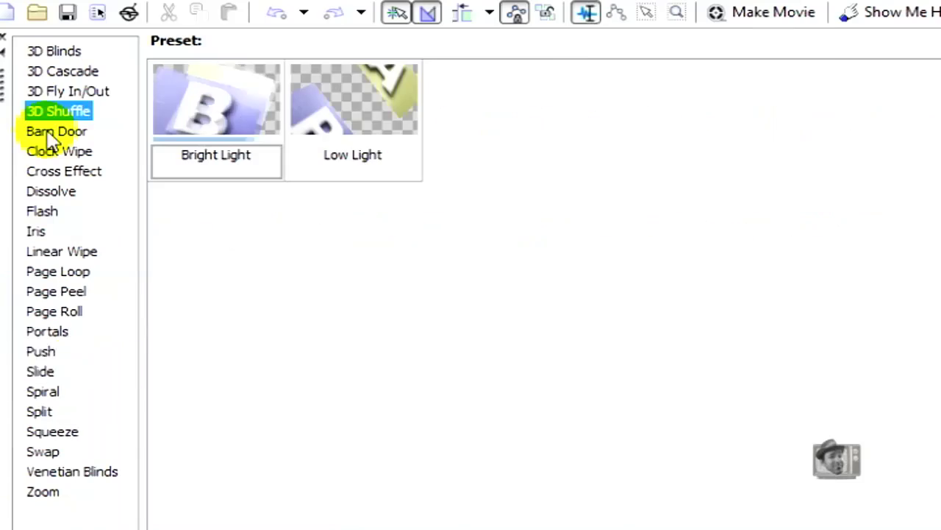
{"action": "left_click", "coordinate": [26, 131]}
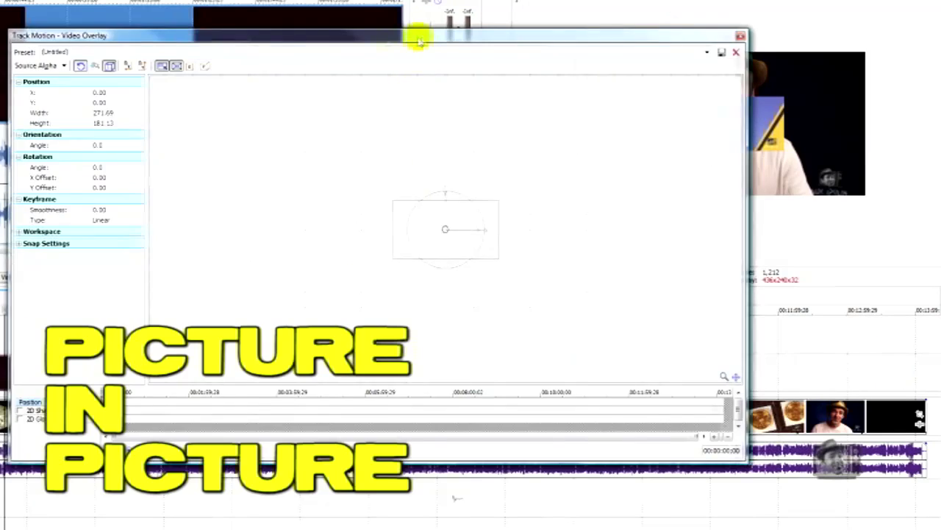
Step: Drag the Video Overlay picture-in-picture box up and to the left in Track Motion
{"action": "left_click_drag", "start_coordinate": [196, 227], "coordinate": [123, 207]}
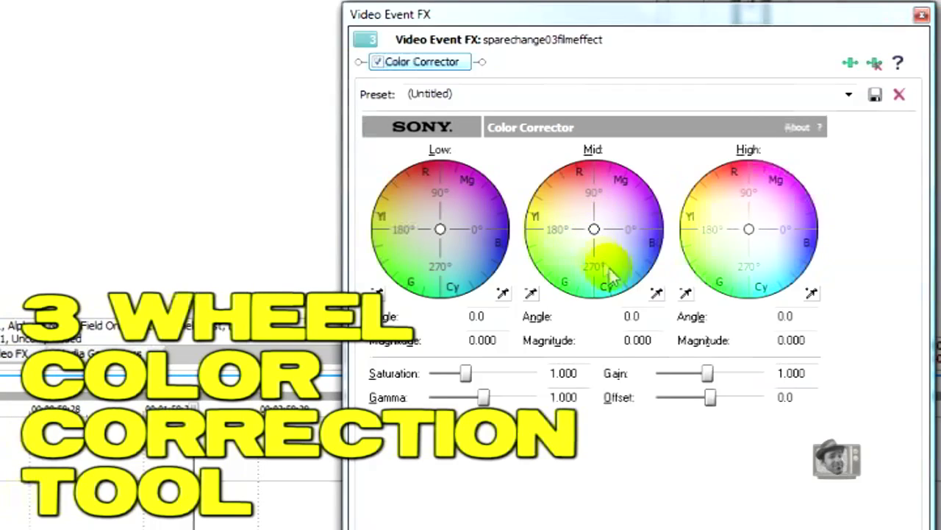
Step: Sample a highlight colour in the preview for the Color Corrector's High wheel
{"action": "left_click", "coordinate": [686, 294]}
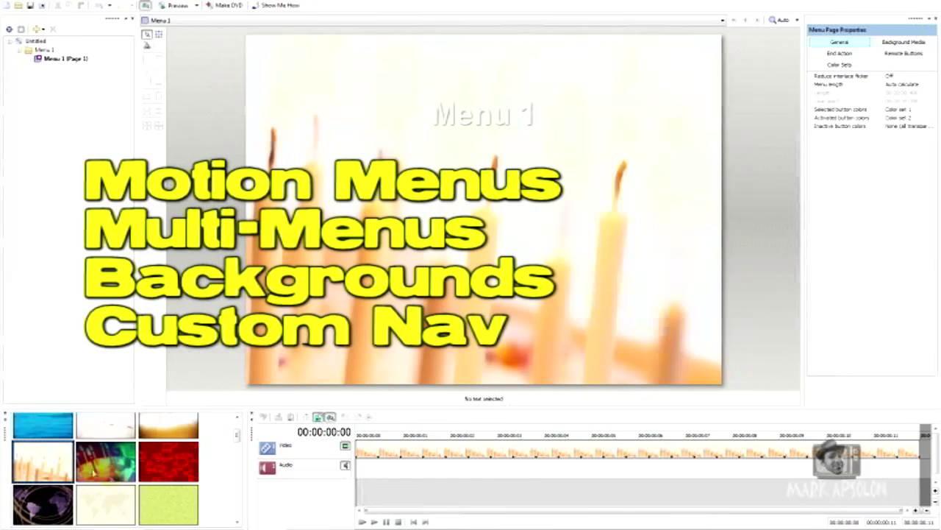
Step: Apply the red background thumbnail from Media to Menu 1
{"action": "double_click", "coordinate": [155, 474]}
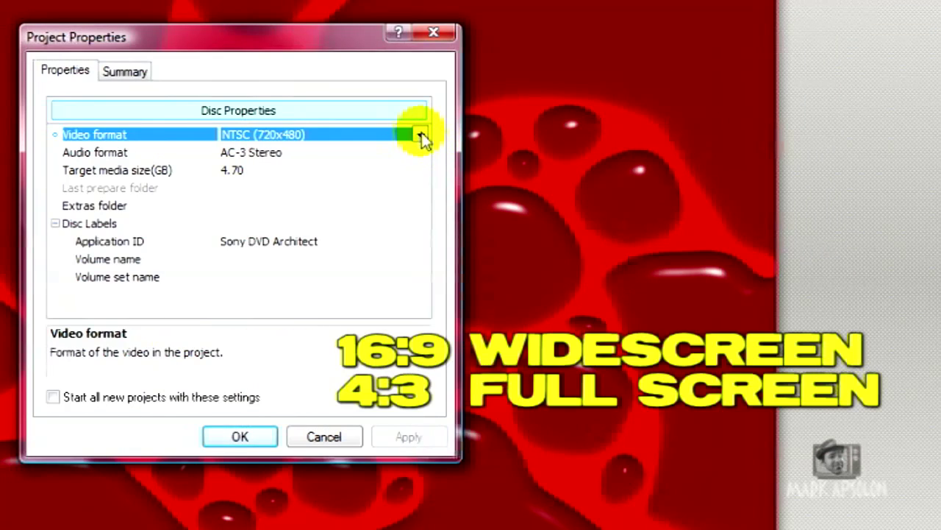
Step: Choose NTSC Widescreen (720x480) from the Project Properties video format list
{"action": "left_click", "coordinate": [421, 134]}
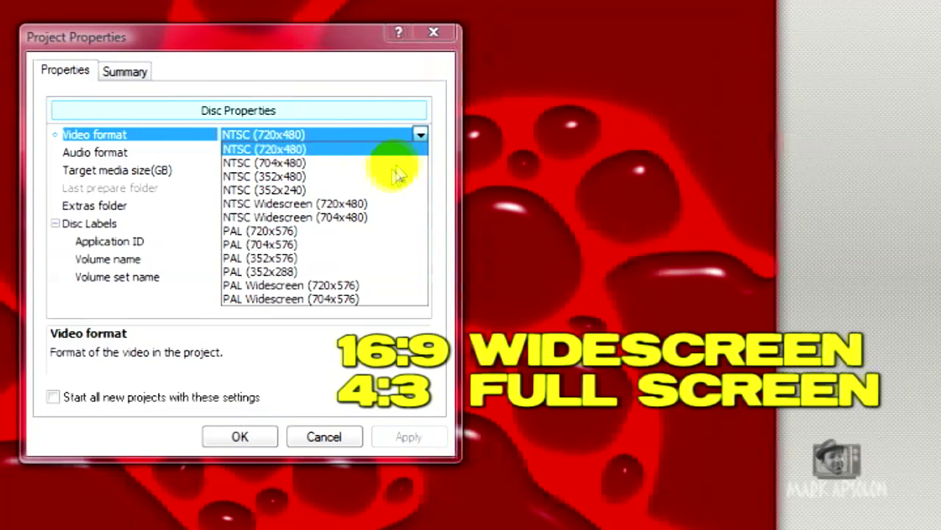
{"action": "left_click", "coordinate": [332, 204]}
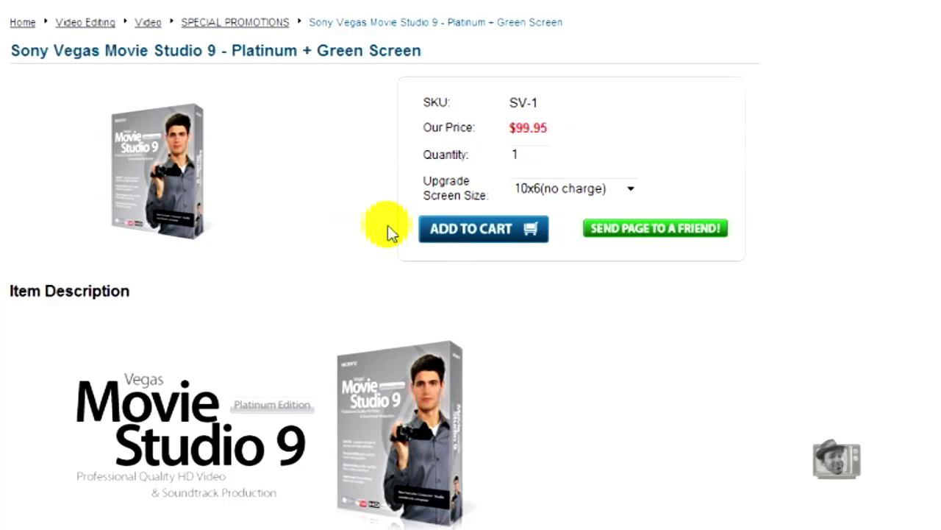
Step: Scroll the Movie Studio 9 product page past Item Description to the Add Professional Effects heading
{"action": "scroll", "coordinate": [387, 231], "scroll_direction": "down", "scroll_amount": 3}
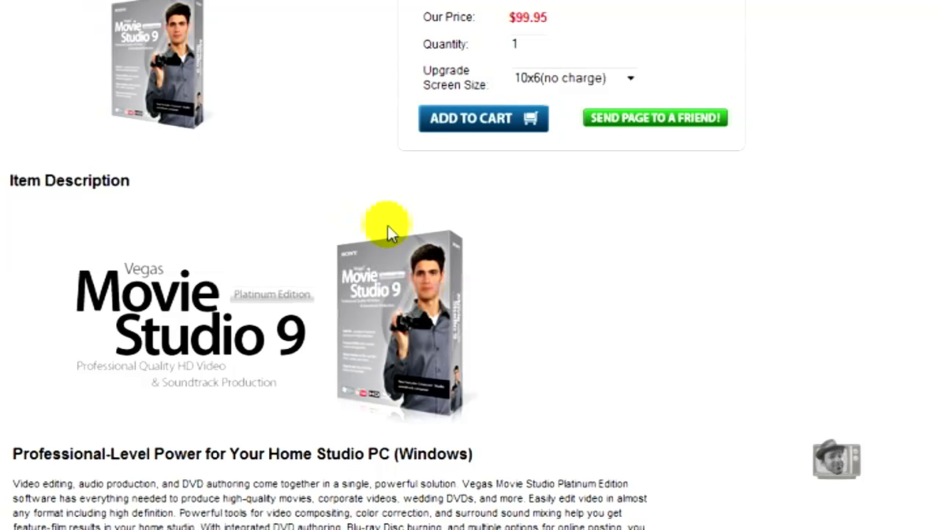
{"action": "scroll", "coordinate": [387, 225], "scroll_direction": "down", "scroll_amount": 6}
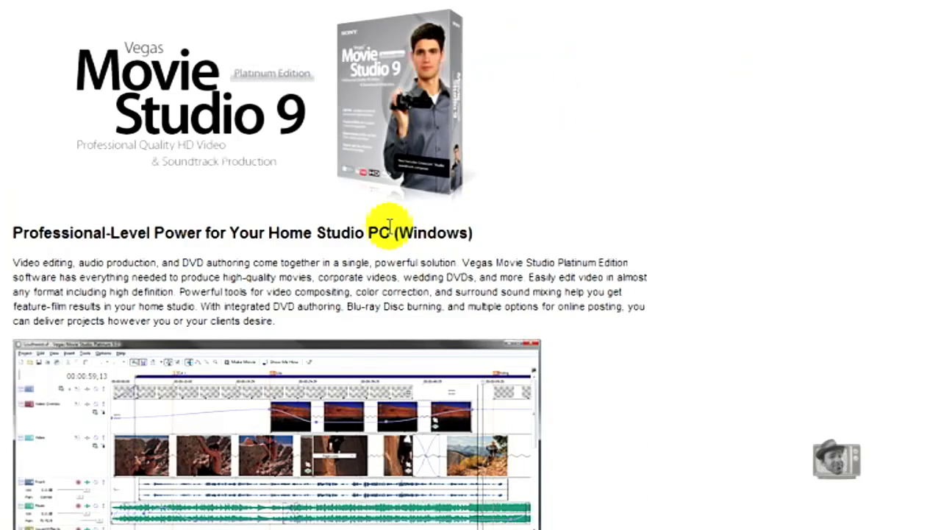
{"action": "scroll", "coordinate": [390, 225], "scroll_direction": "down", "scroll_amount": 6}
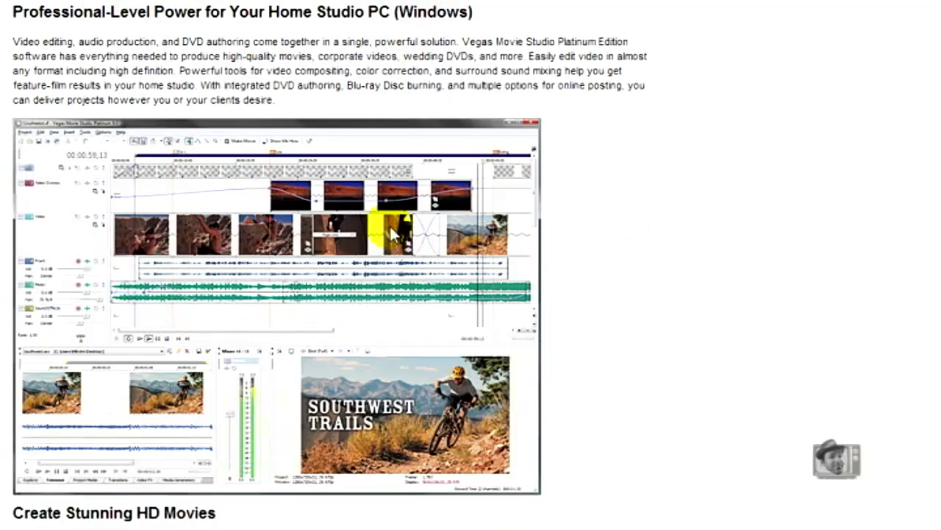
{"action": "scroll", "coordinate": [389, 225], "scroll_direction": "down", "scroll_amount": 6}
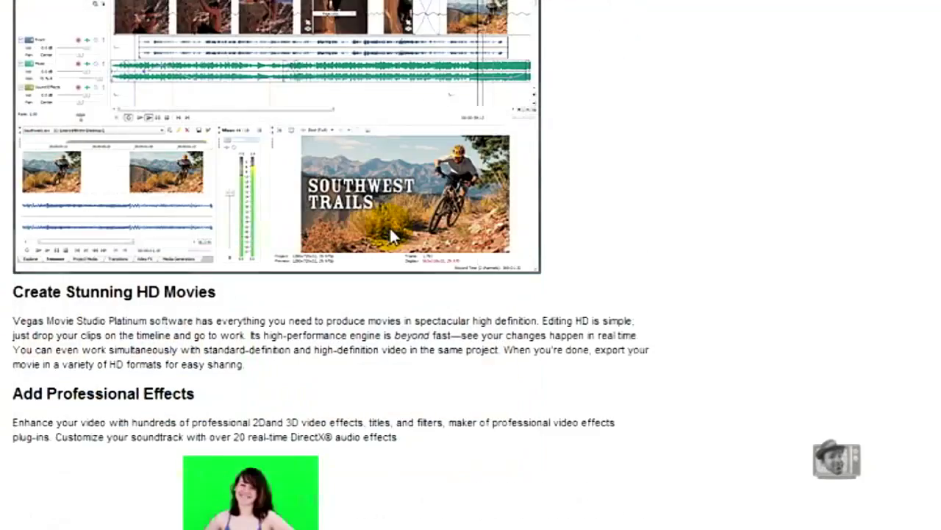